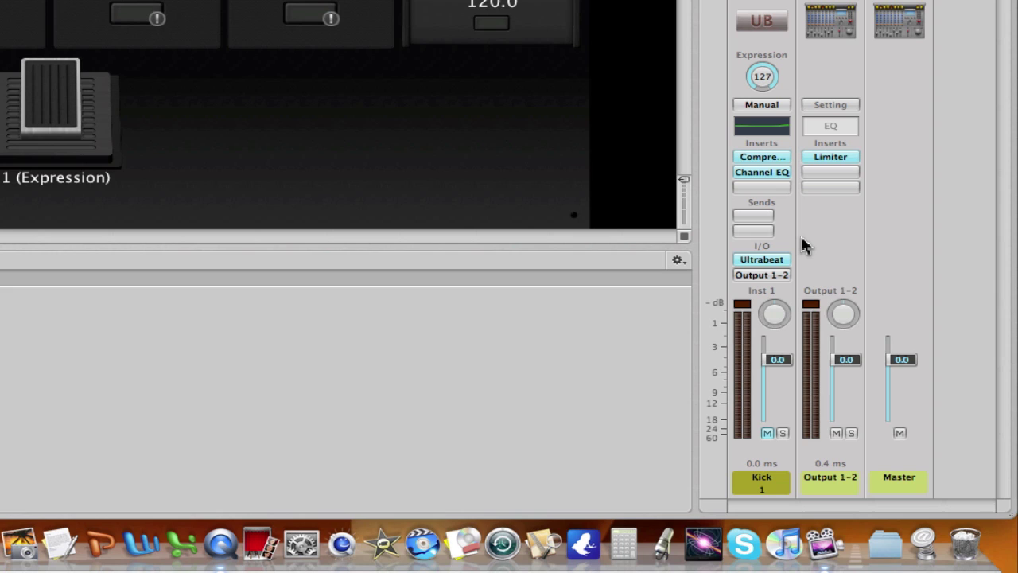
Step: Audition the Kick drum track, then check the concert's 120.00 tempo without changing it
{"action": "left_click", "coordinate": [768, 433]}
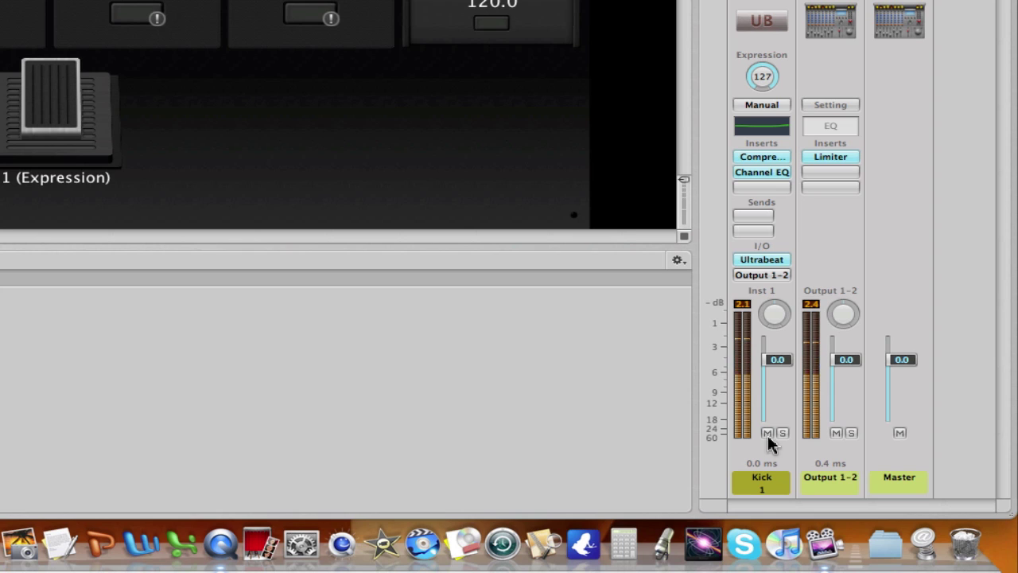
{"action": "left_click", "coordinate": [768, 433]}
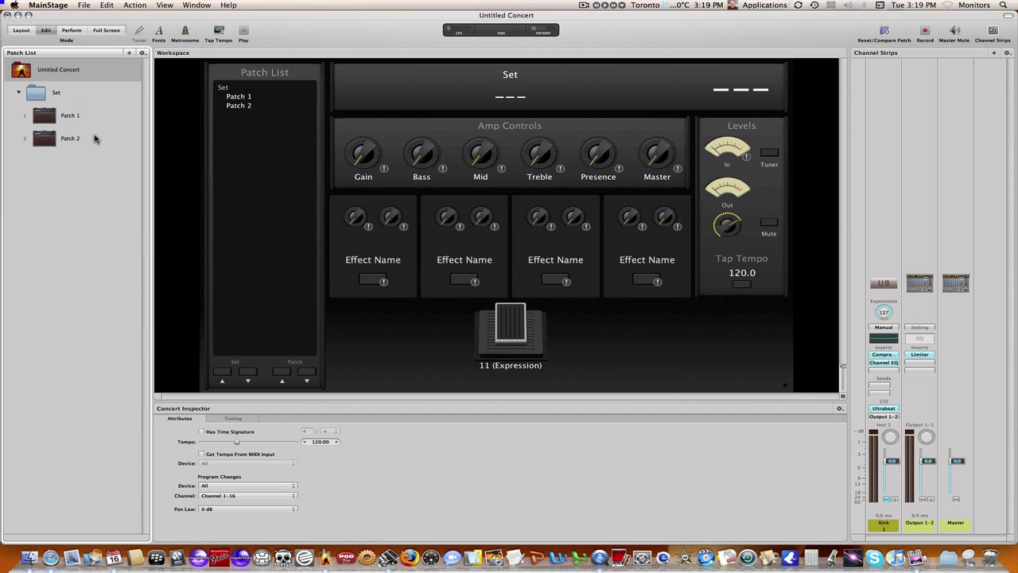
{"action": "left_click", "coordinate": [62, 75]}
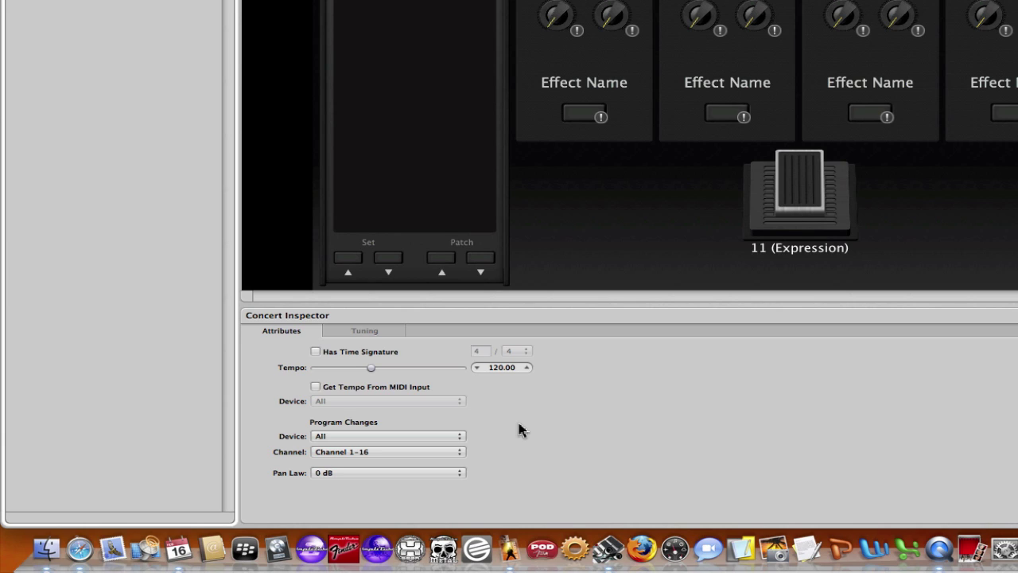
{"action": "left_click", "coordinate": [519, 368]}
{"action": "left_click", "coordinate": [518, 389]}
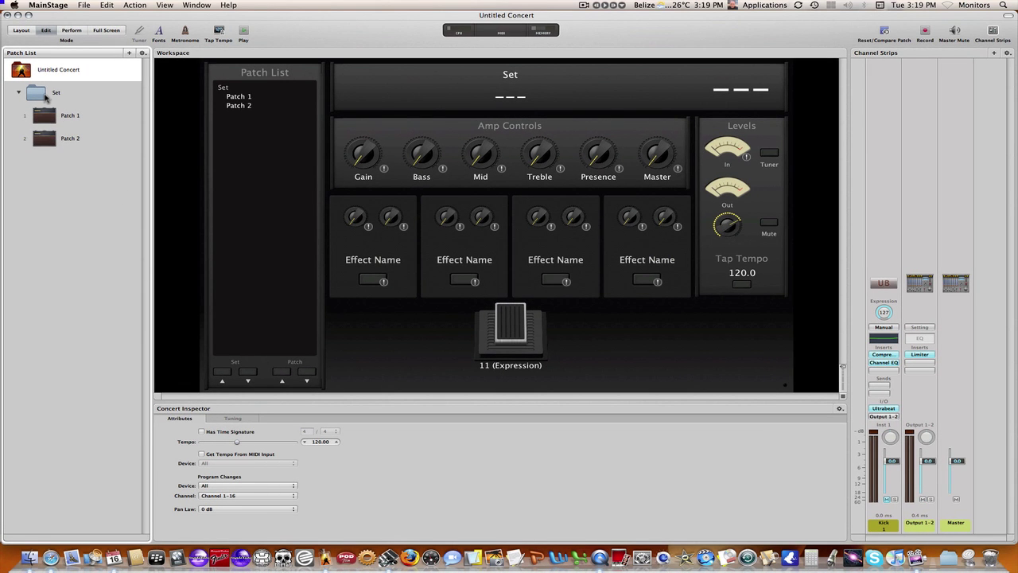
Step: Select the Set and toggle its Change Tempo To override on, then back off
{"action": "left_click", "coordinate": [46, 96]}
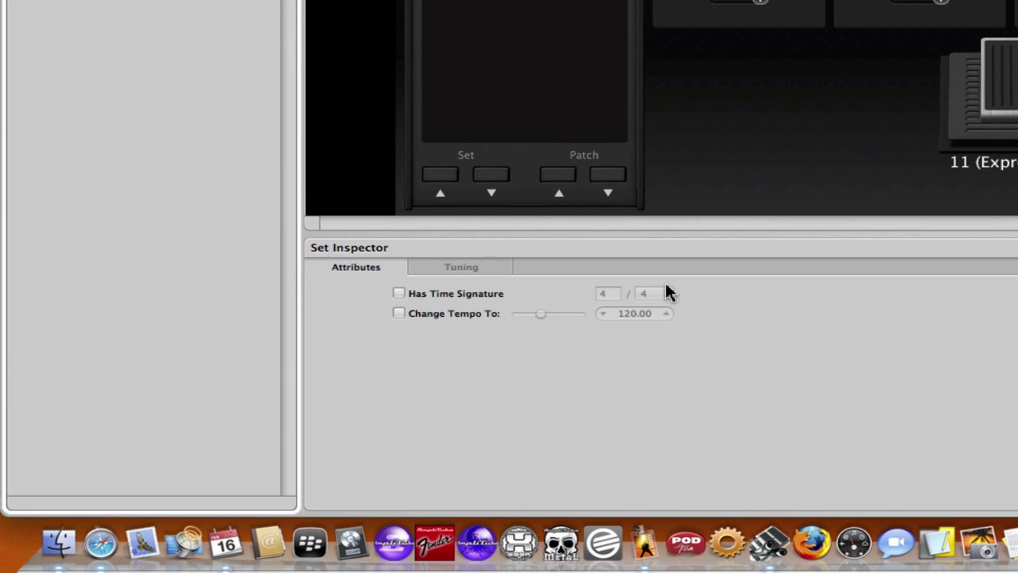
{"action": "left_click", "coordinate": [399, 314]}
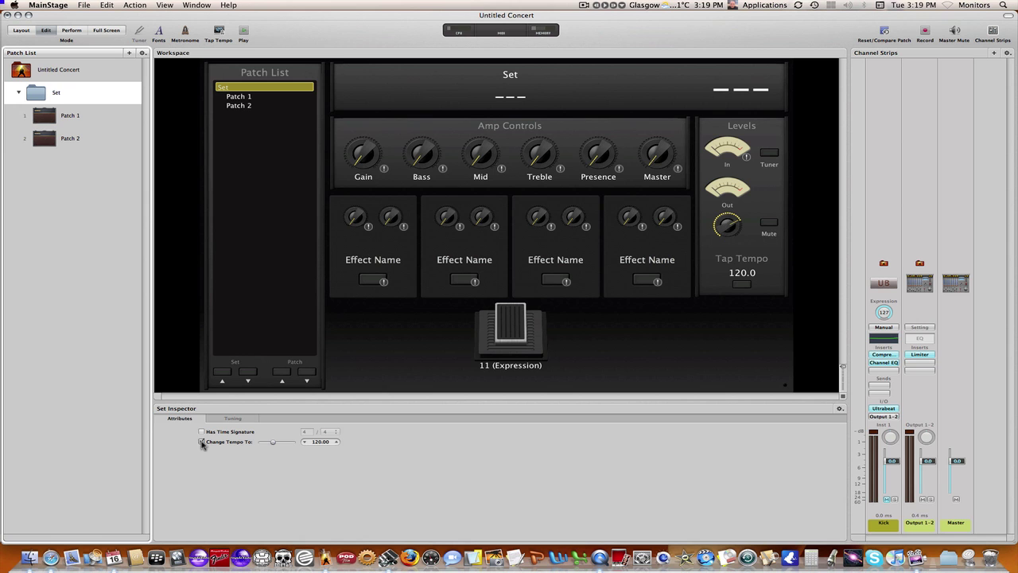
{"action": "left_click", "coordinate": [202, 442]}
Step: On Patch 1, enable Program Change and toggle the tempo override on, then off again
{"action": "left_click", "coordinate": [72, 120]}
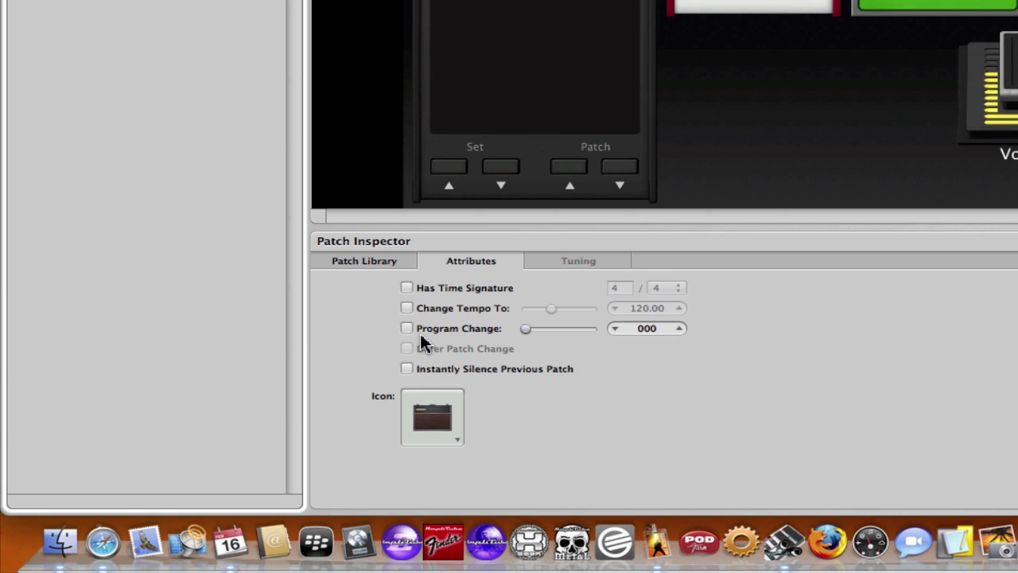
{"action": "left_click", "coordinate": [408, 331]}
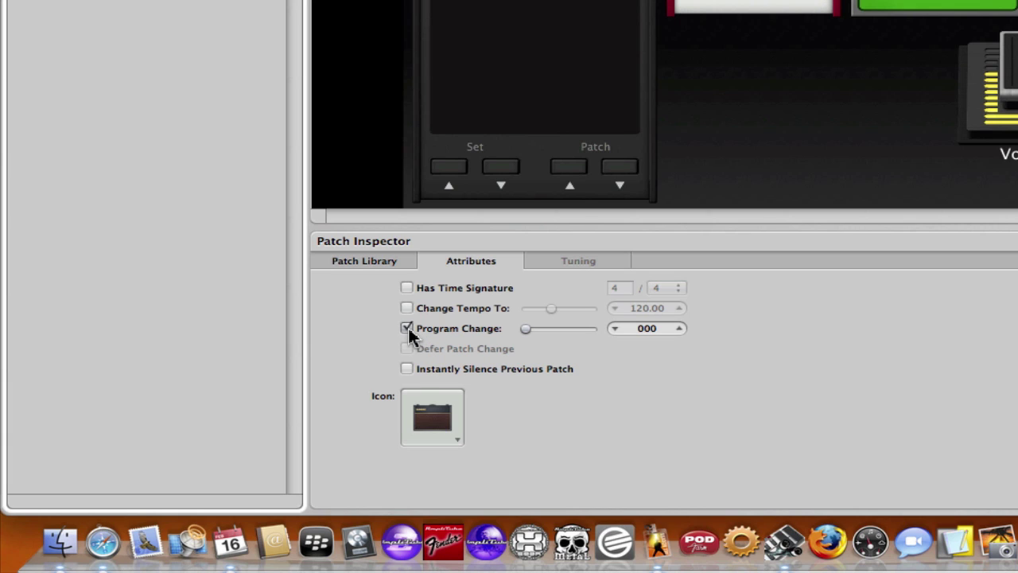
{"action": "left_click", "coordinate": [404, 313]}
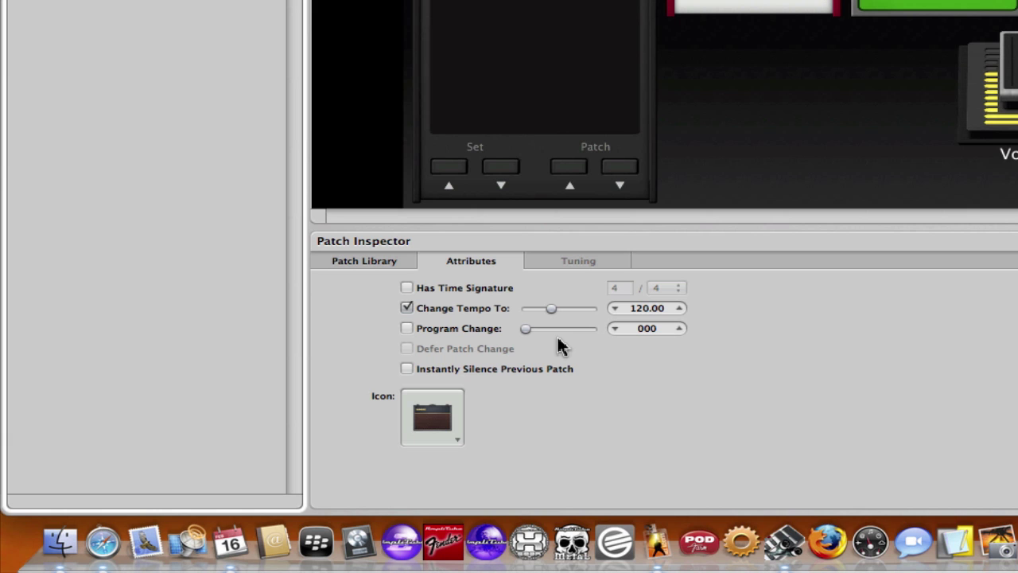
{"action": "left_click", "coordinate": [408, 308]}
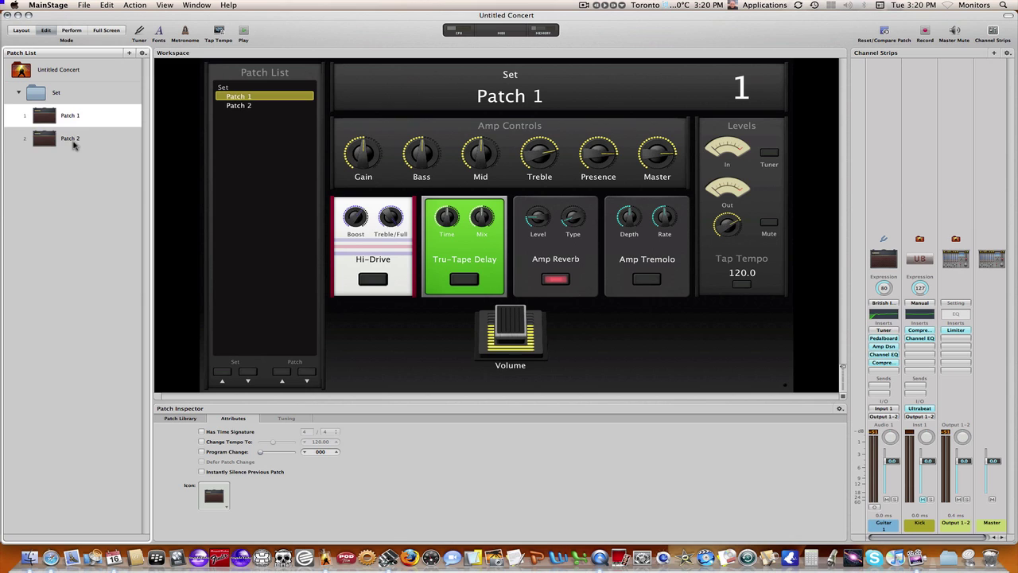
Step: Step through Patch 2, Patch 1 and the Set, ending on Untitled Concert
{"action": "left_click", "coordinate": [74, 144]}
{"action": "left_click", "coordinate": [75, 120]}
{"action": "left_click", "coordinate": [77, 95]}
{"action": "left_click", "coordinate": [71, 75]}
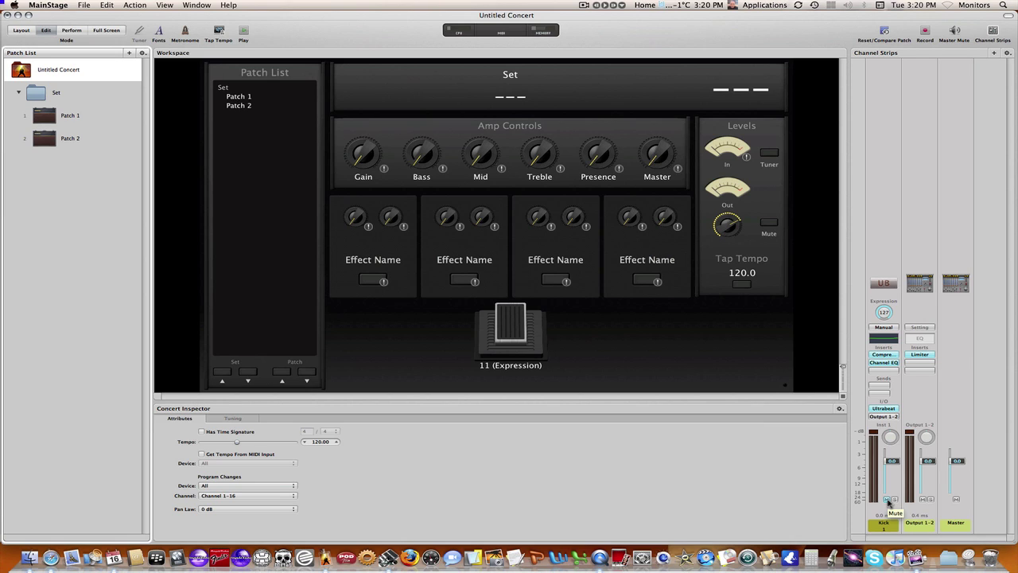
Step: With Kick unmuted to hear it, drag the concert Tempo slider to 160, then re-mute Kick
{"action": "left_click", "coordinate": [889, 501]}
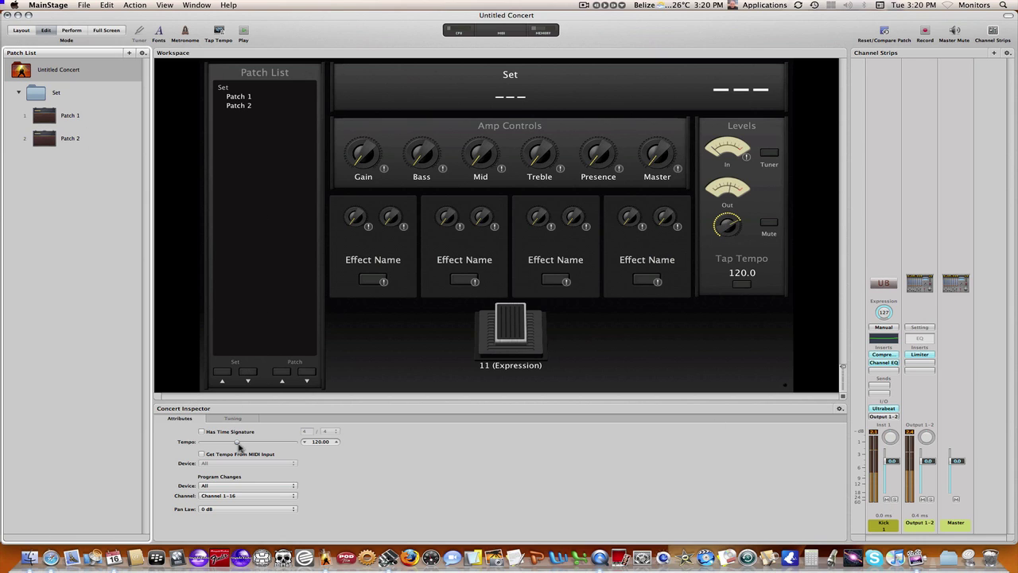
{"action": "left_click_drag", "start_coordinate": [236, 444], "coordinate": [256, 447]}
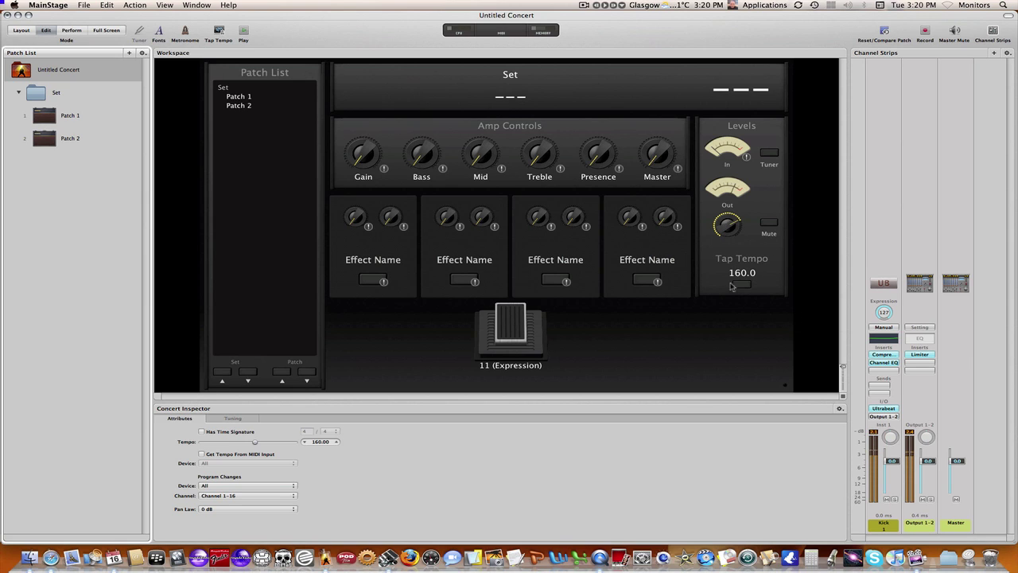
{"action": "left_click", "coordinate": [887, 499]}
Step: Turn on the Set's Change Tempo To override and set it to 100 BPM
{"action": "left_click", "coordinate": [47, 95]}
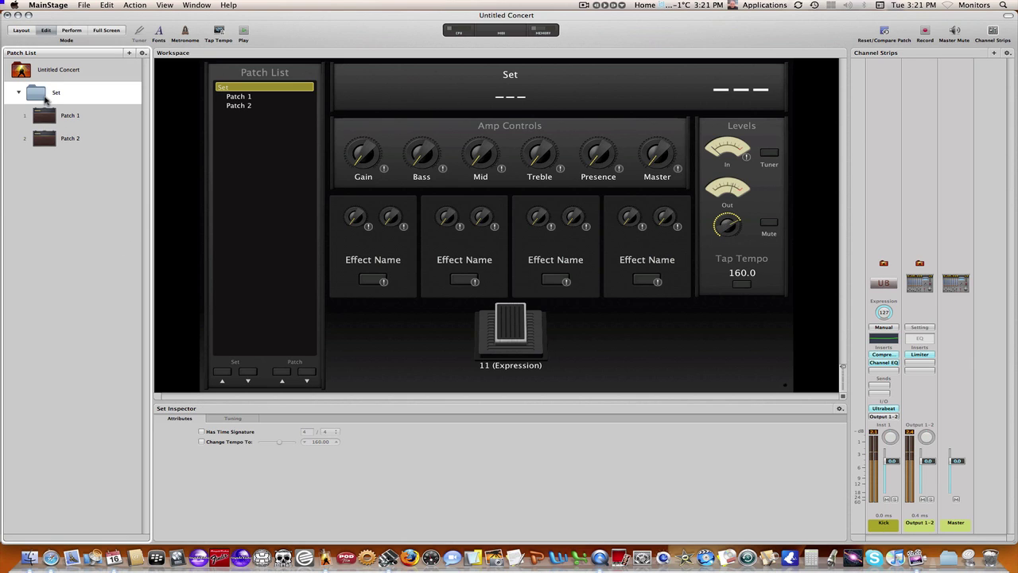
{"action": "left_click", "coordinate": [202, 441]}
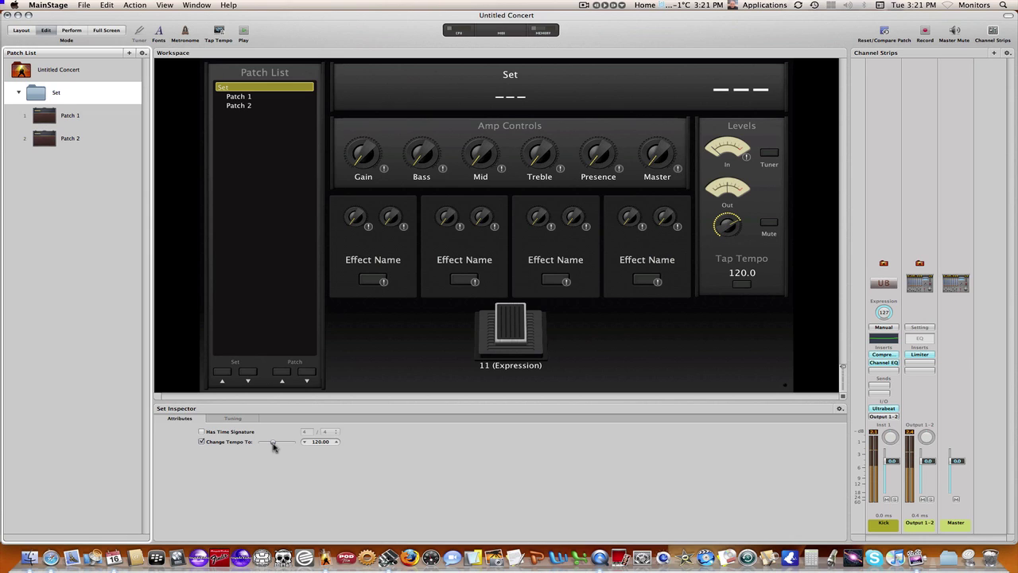
{"action": "left_click_drag", "start_coordinate": [271, 446], "coordinate": [270, 446]}
Step: Give Patch 1 its own 86 BPM tempo override, then select Patch 2
{"action": "left_click", "coordinate": [56, 117]}
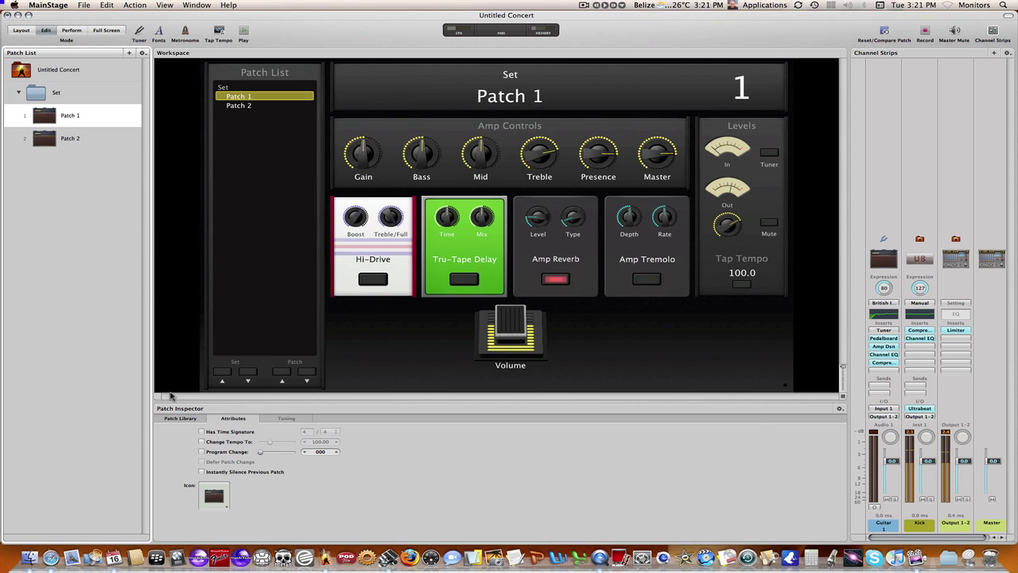
{"action": "left_click", "coordinate": [202, 442]}
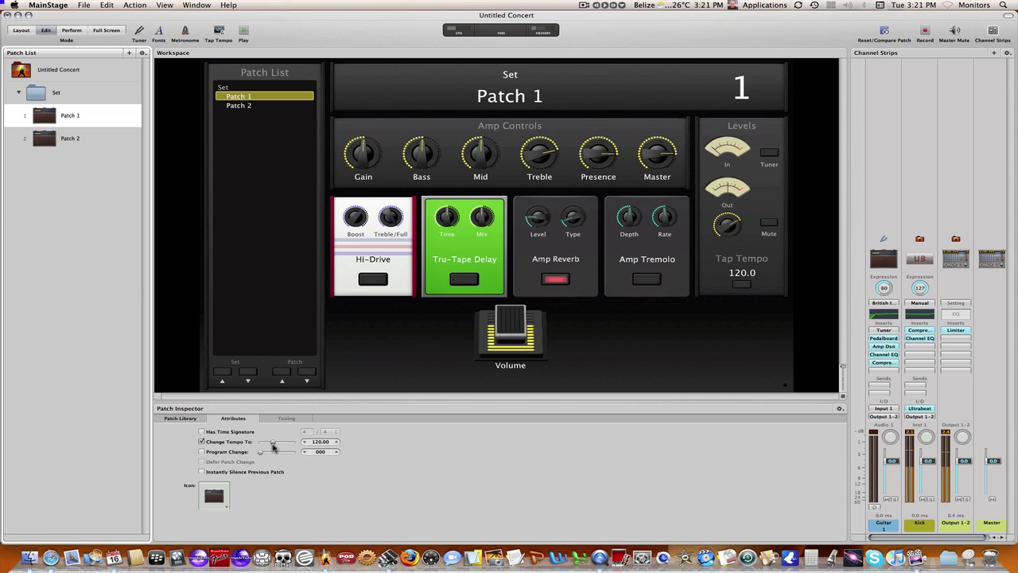
{"action": "left_click_drag", "start_coordinate": [271, 448], "coordinate": [267, 449]}
{"action": "left_click", "coordinate": [67, 143]}
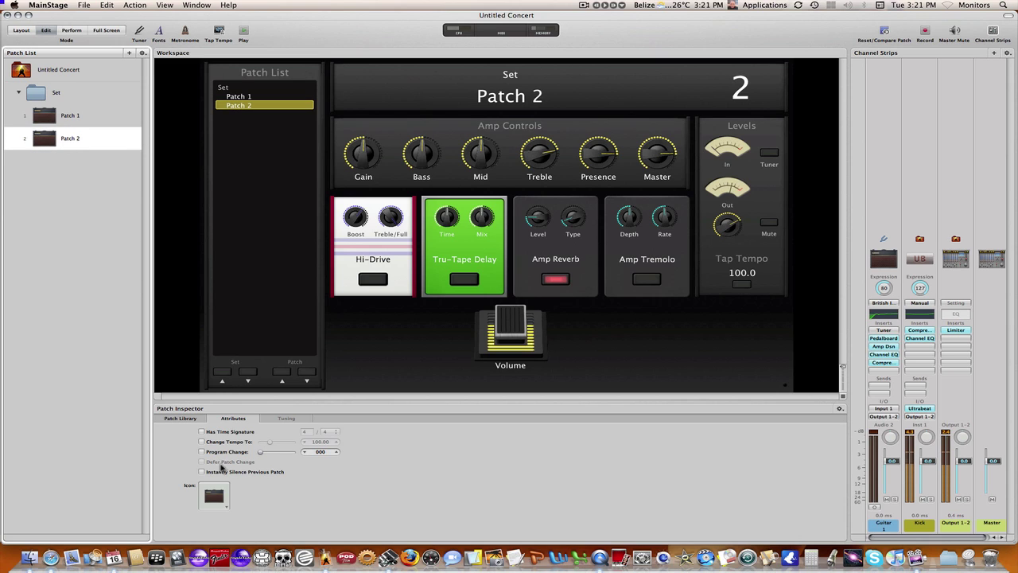
Step: Set Patch 2's tempo override to 183 BPM, compare with Patch 1, then reselect the Set
{"action": "left_click", "coordinate": [202, 443]}
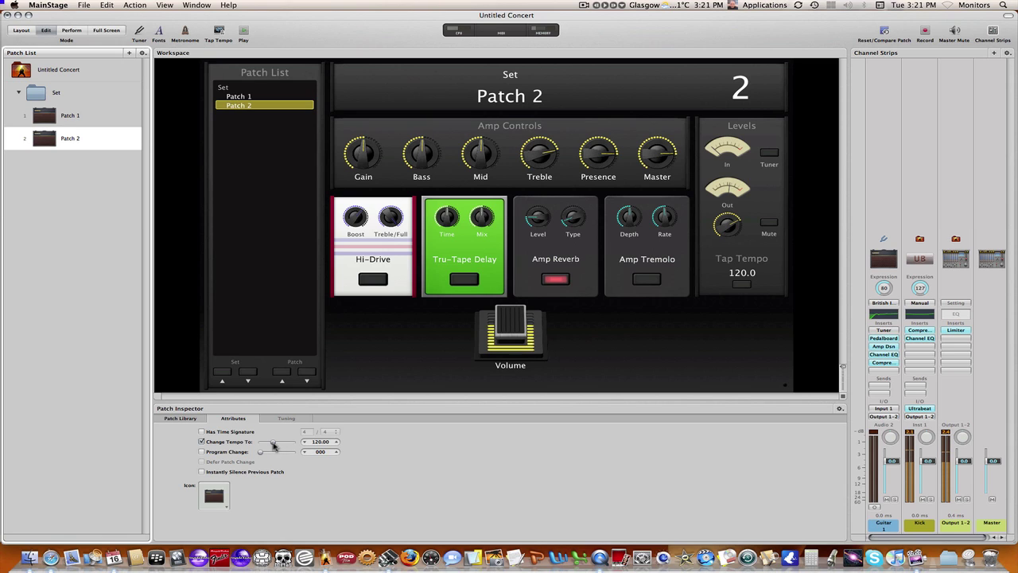
{"action": "left_click_drag", "start_coordinate": [274, 446], "coordinate": [284, 447]}
{"action": "left_click", "coordinate": [56, 117]}
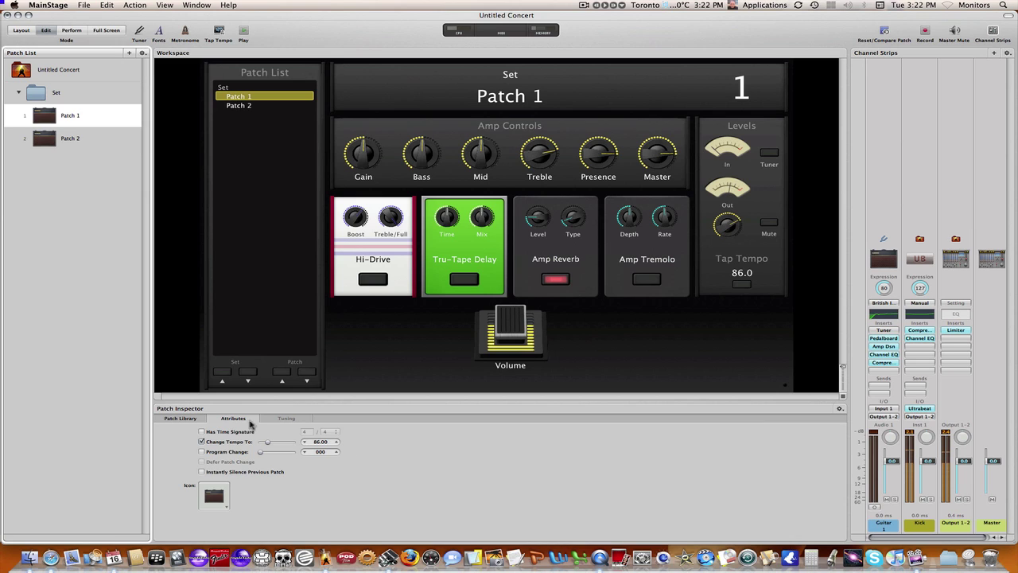
{"action": "left_click", "coordinate": [42, 146]}
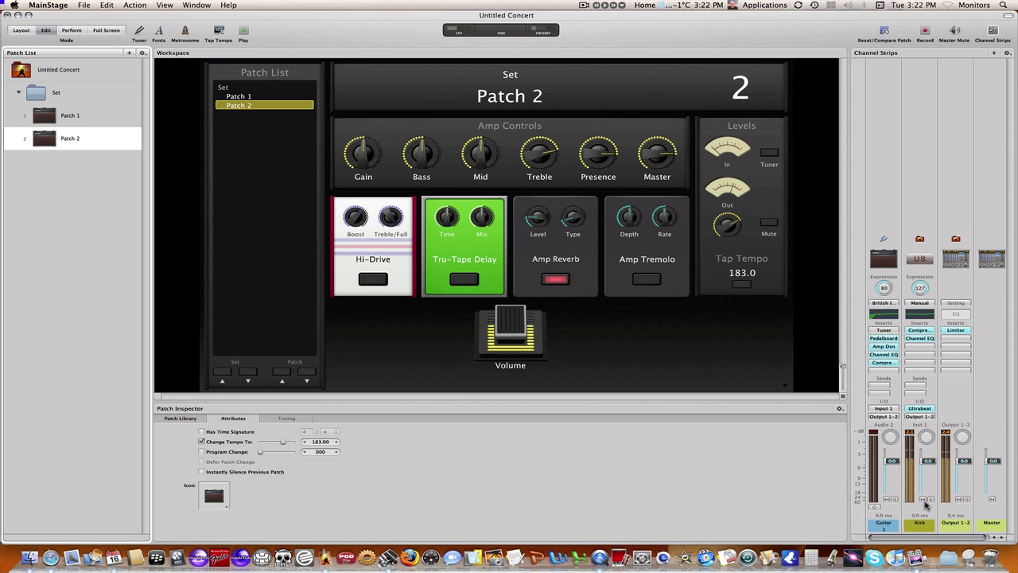
{"action": "left_click", "coordinate": [923, 503]}
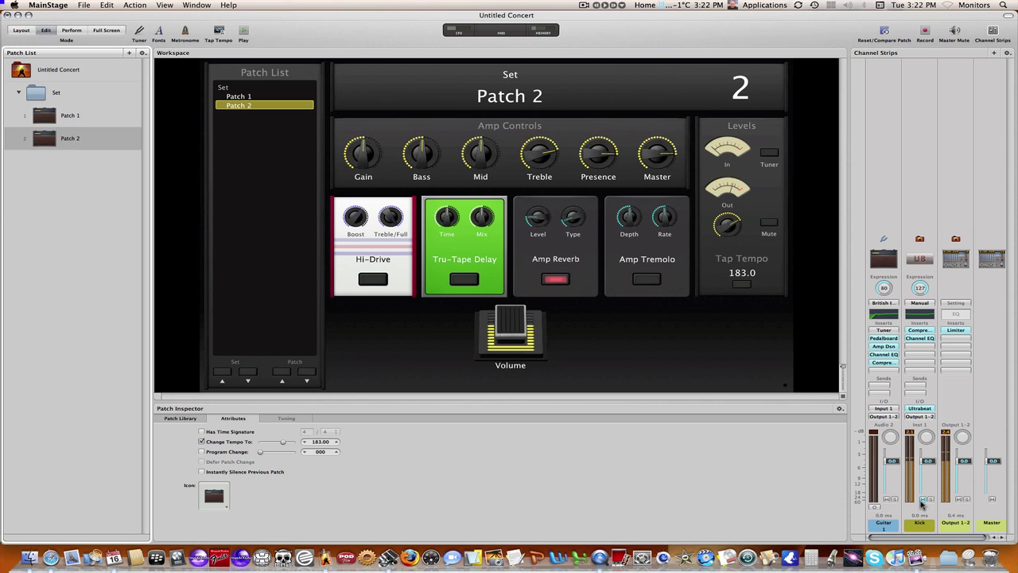
{"action": "left_click", "coordinate": [51, 93]}
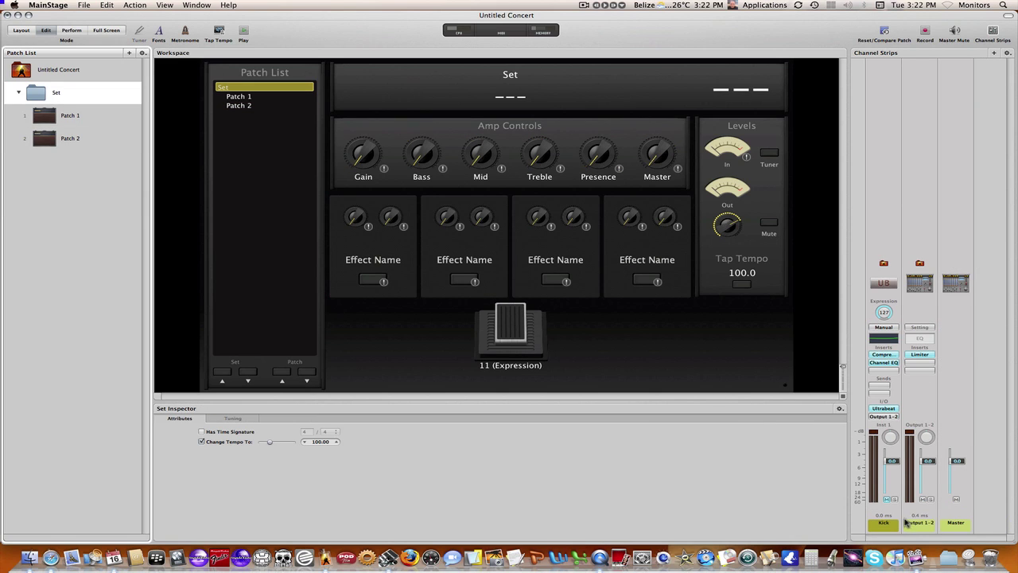
Step: Drag the Set's Change Tempo To value to 160.00, then select Patch 1 (86.00)
{"action": "left_click", "coordinate": [888, 501]}
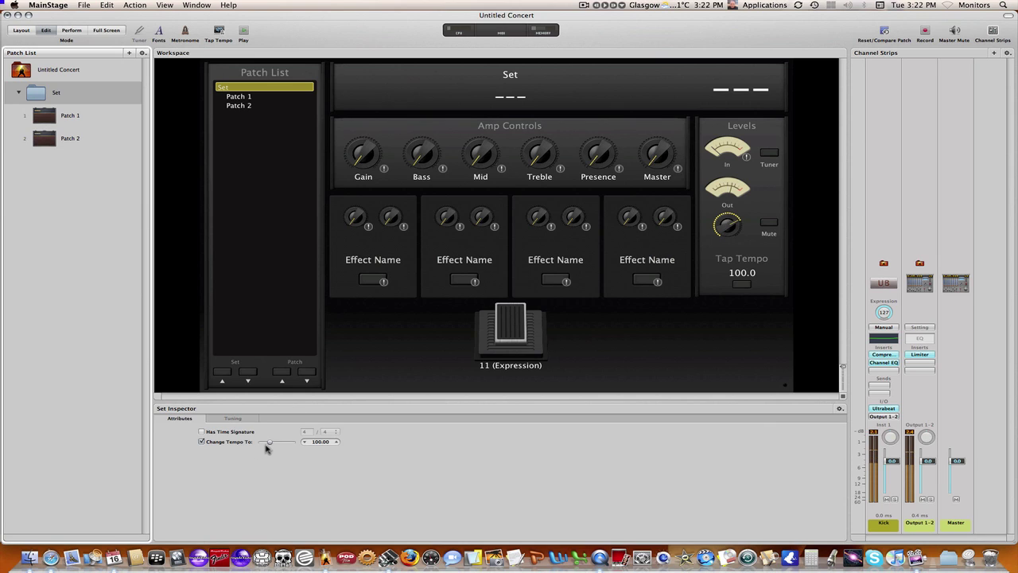
{"action": "left_click_drag", "start_coordinate": [268, 446], "coordinate": [279, 447]}
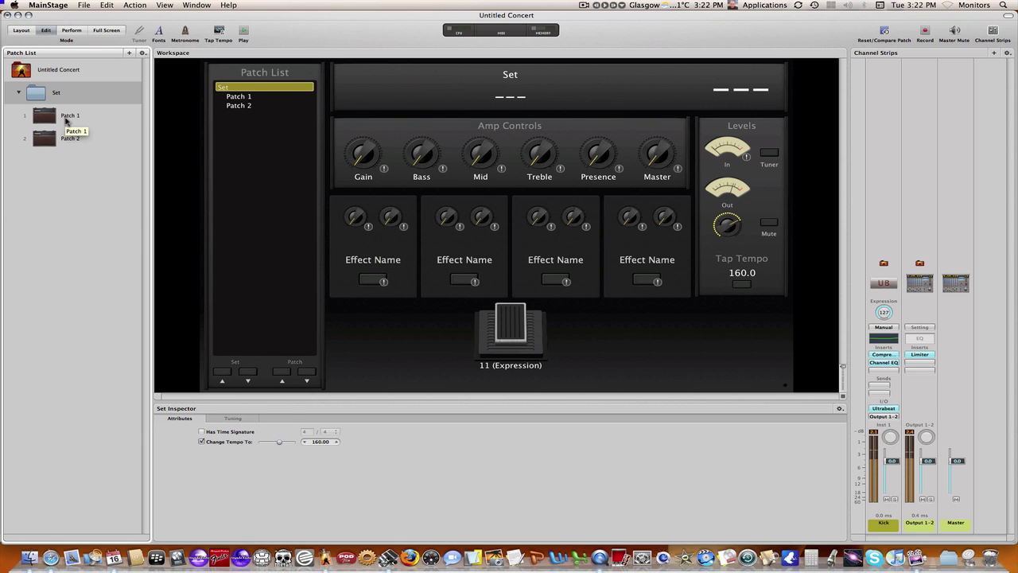
{"action": "left_click", "coordinate": [67, 121]}
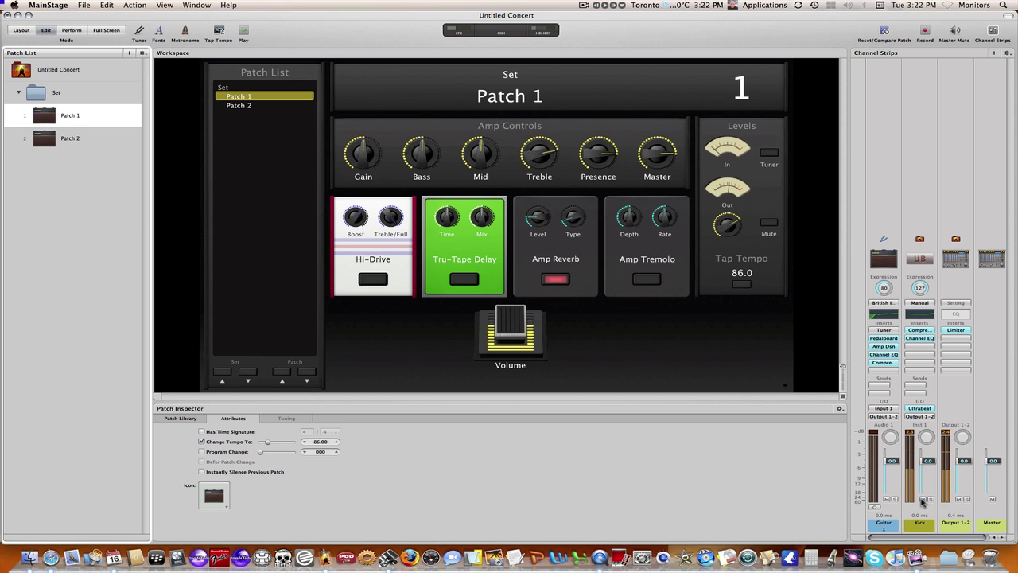
{"action": "left_click", "coordinate": [923, 499]}
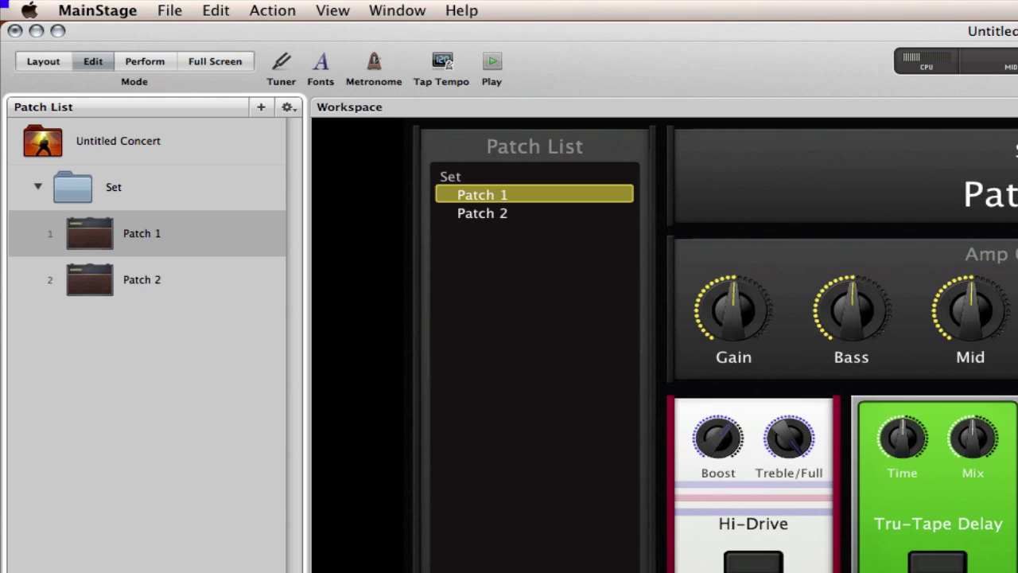
Step: Tap the Tap Tempo button in rhythm until Patch 1 plays at 56.7, then mute Kick
{"action": "left_click", "coordinate": [440, 65]}
{"action": "left_click", "coordinate": [443, 62]}
{"action": "left_click", "coordinate": [443, 62]}
{"action": "left_click", "coordinate": [443, 62]}
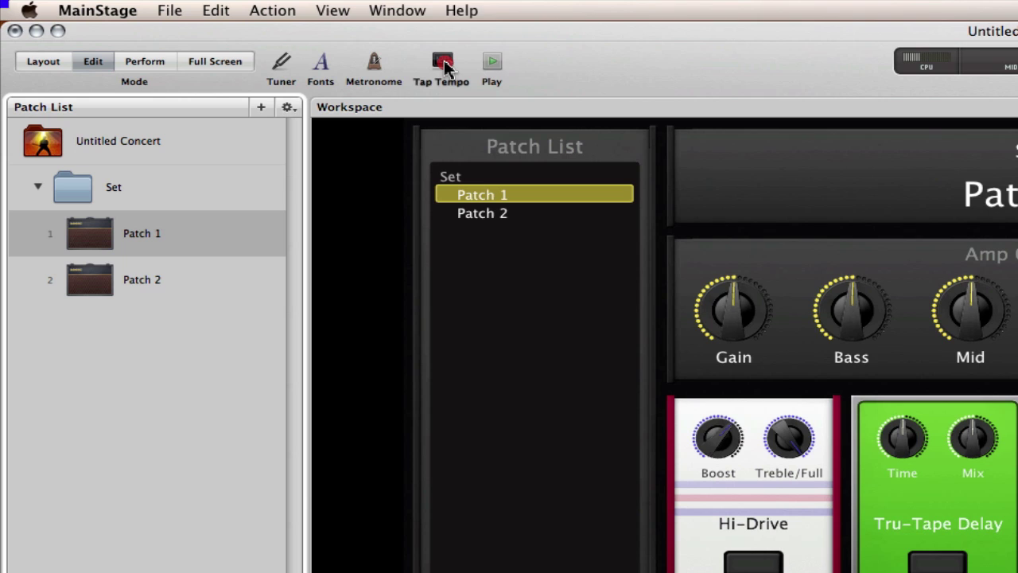
{"action": "left_click", "coordinate": [443, 63]}
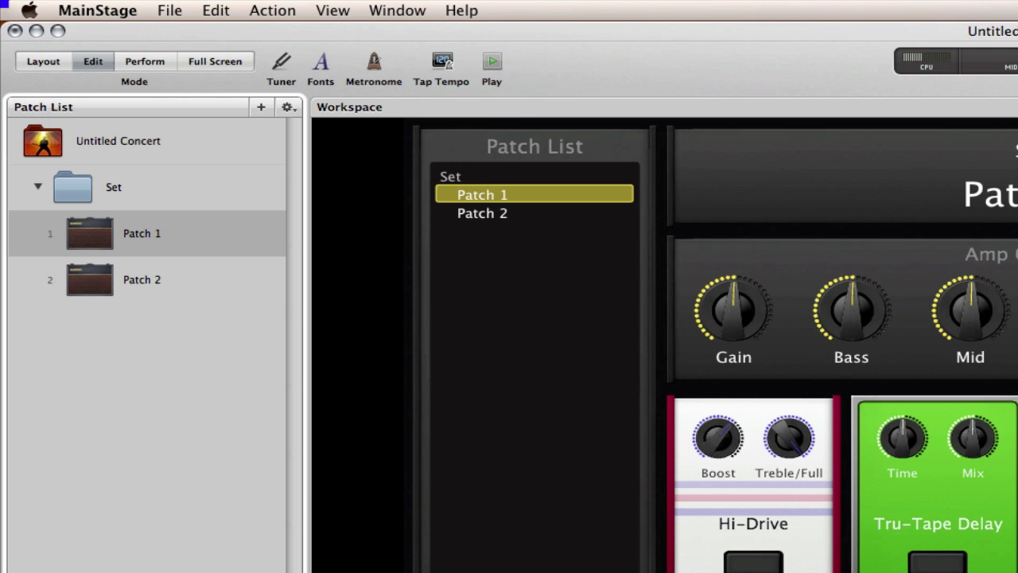
{"action": "left_click", "coordinate": [443, 64]}
{"action": "left_click", "coordinate": [443, 64]}
{"action": "left_click", "coordinate": [444, 65]}
{"action": "left_click", "coordinate": [444, 65]}
{"action": "left_click", "coordinate": [444, 65]}
{"action": "left_click", "coordinate": [444, 65]}
{"action": "left_click", "coordinate": [444, 65]}
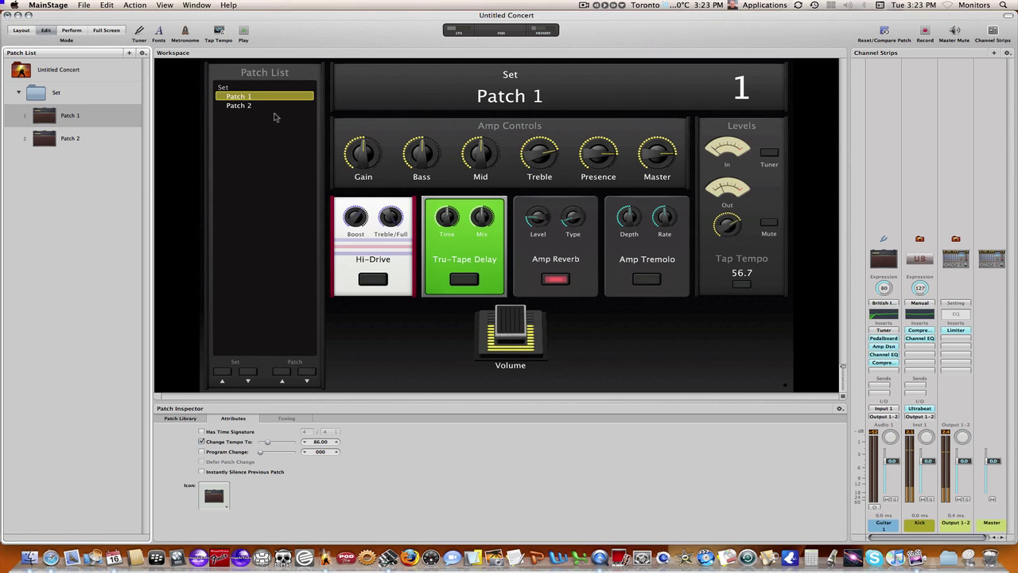
{"action": "left_click", "coordinate": [923, 500]}
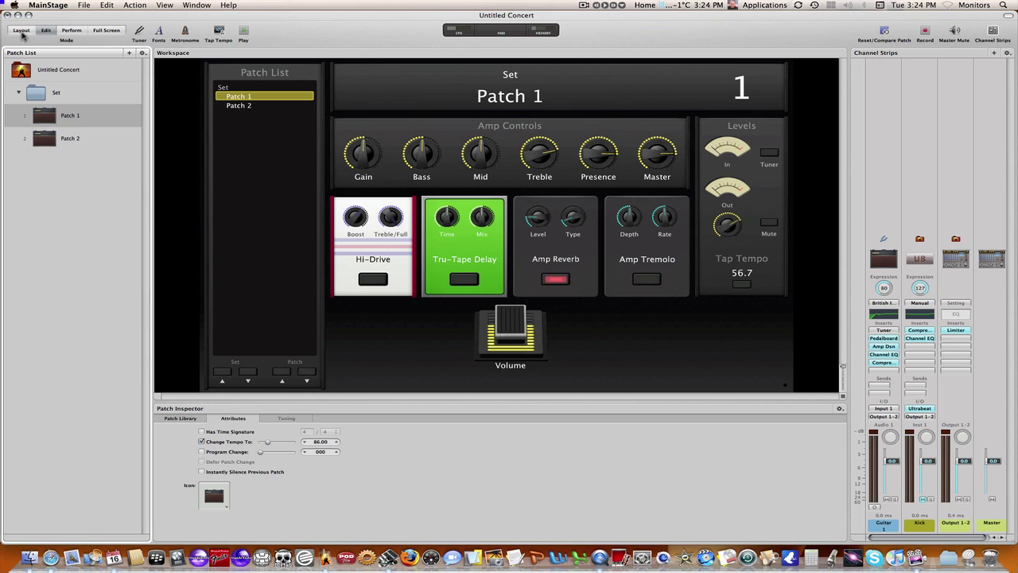
Step: From the concert in Layout mode, select the Tap Tempo screen control to see its hardware input
{"action": "key", "text": "Up"}
{"action": "key", "text": "Up"}
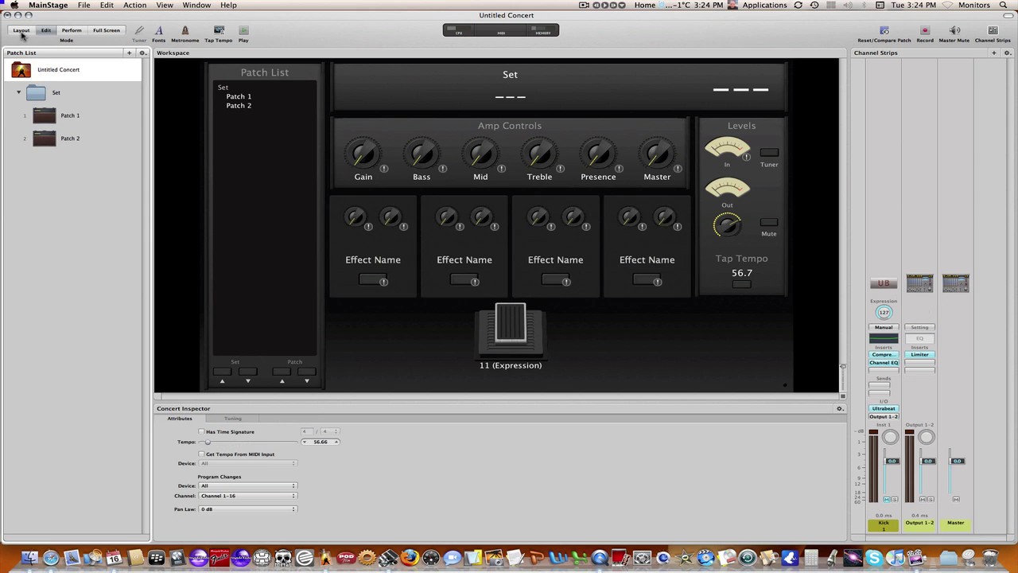
{"action": "left_click", "coordinate": [22, 32]}
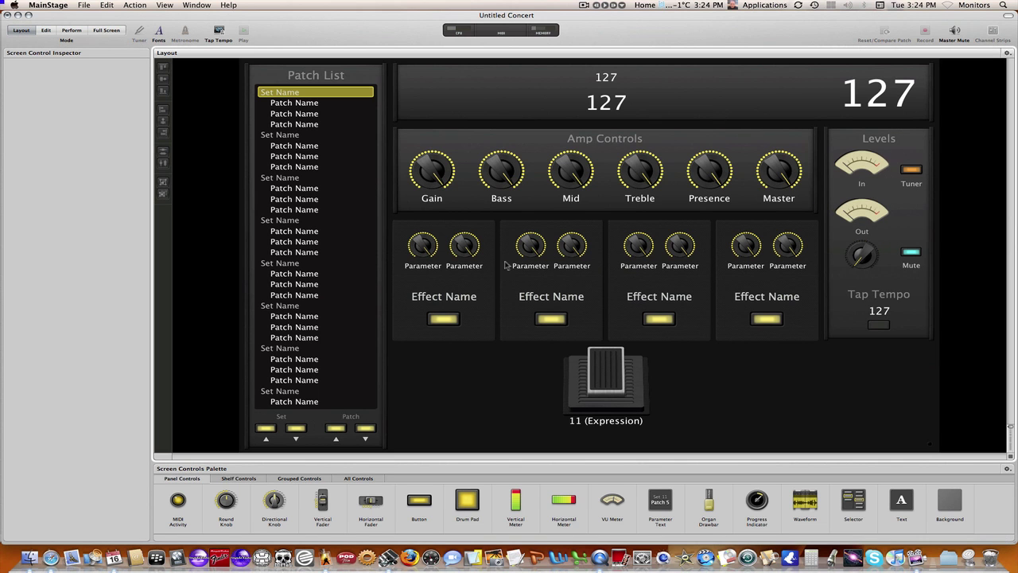
{"action": "left_click", "coordinate": [879, 326]}
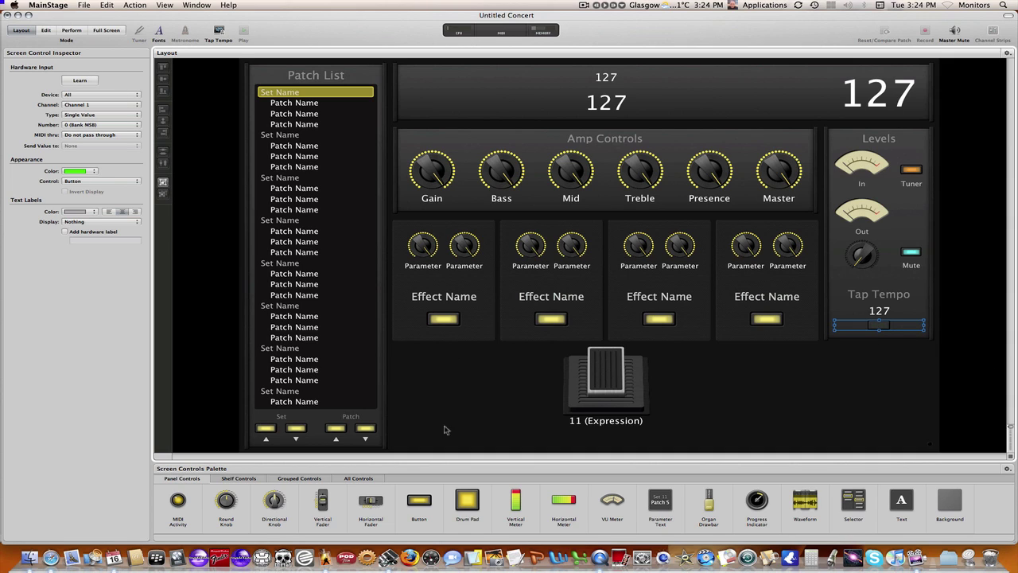
Step: In iFCB X, compare footswitches 2 and 3, confirm footswitch 1 sends CC 21, then return to MainStage
{"action": "left_click", "coordinate": [389, 557]}
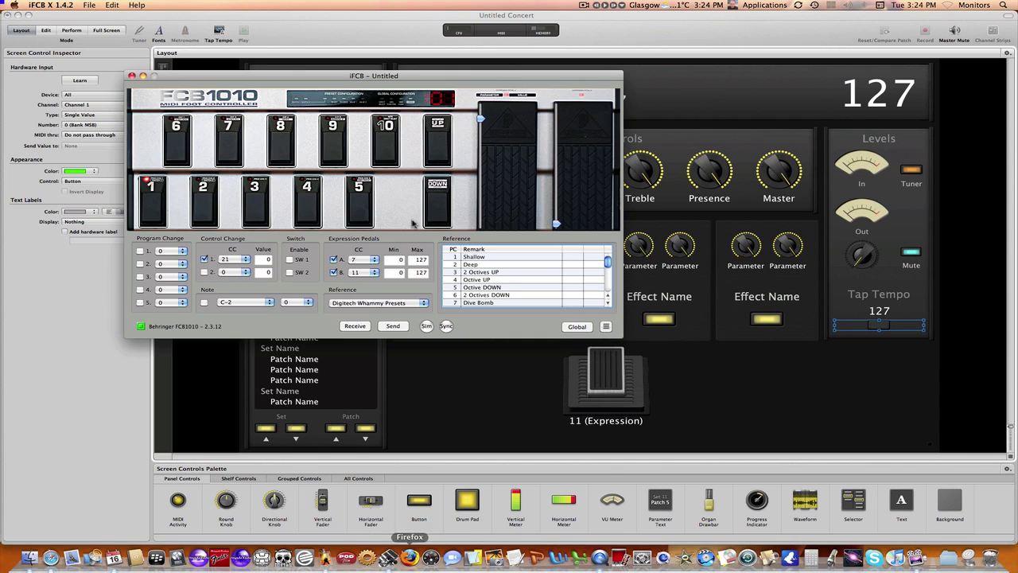
{"action": "left_click_drag", "start_coordinate": [407, 75], "coordinate": [560, 95]}
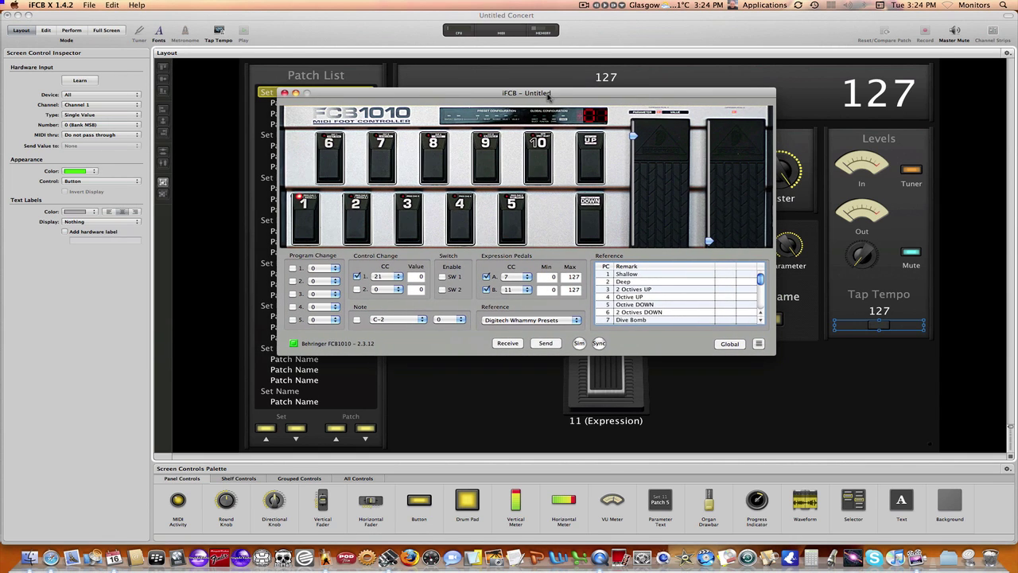
{"action": "left_click", "coordinate": [360, 234]}
{"action": "left_click", "coordinate": [405, 232]}
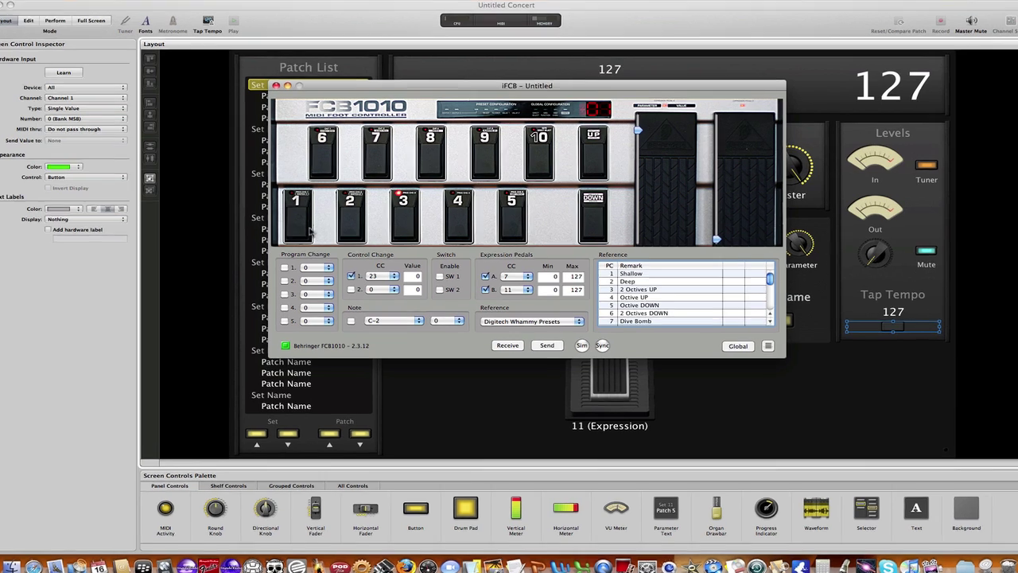
{"action": "left_click", "coordinate": [309, 231]}
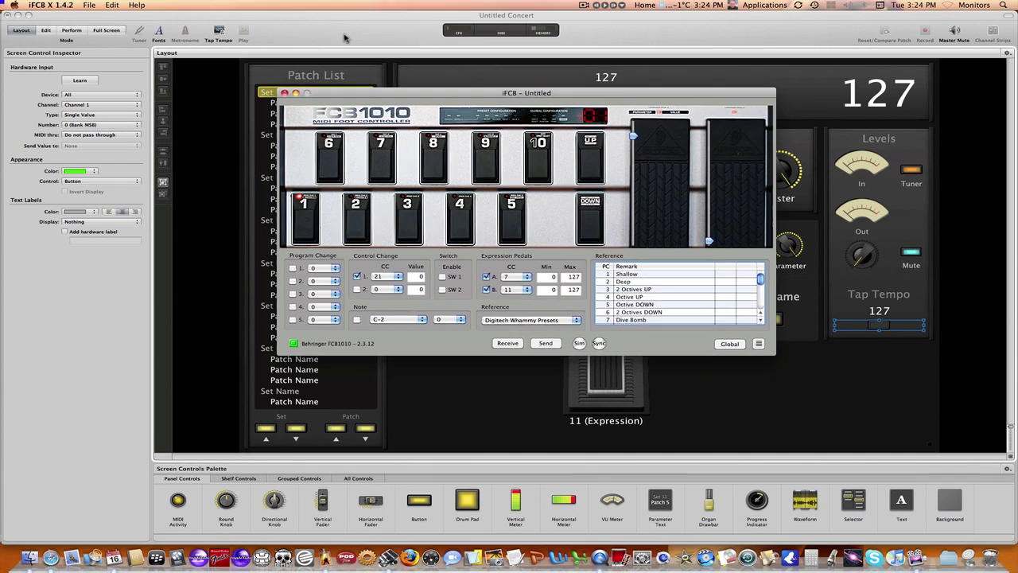
{"action": "left_click", "coordinate": [896, 291]}
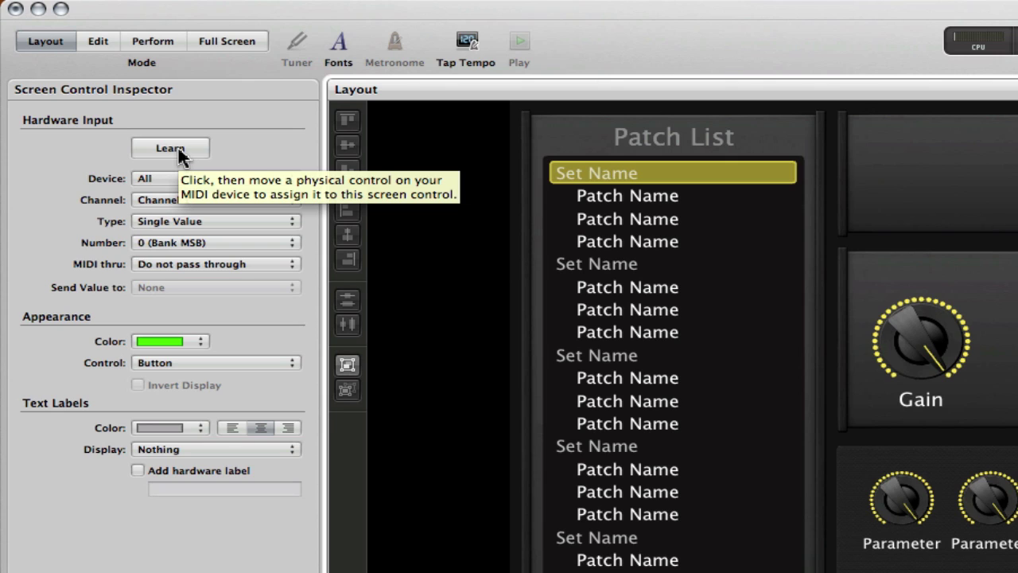
Step: Use Learn to map the Tap Tempo control to the FCB1010 footswitch, Ctrl 21 on Channel 1
{"action": "left_click", "coordinate": [179, 148]}
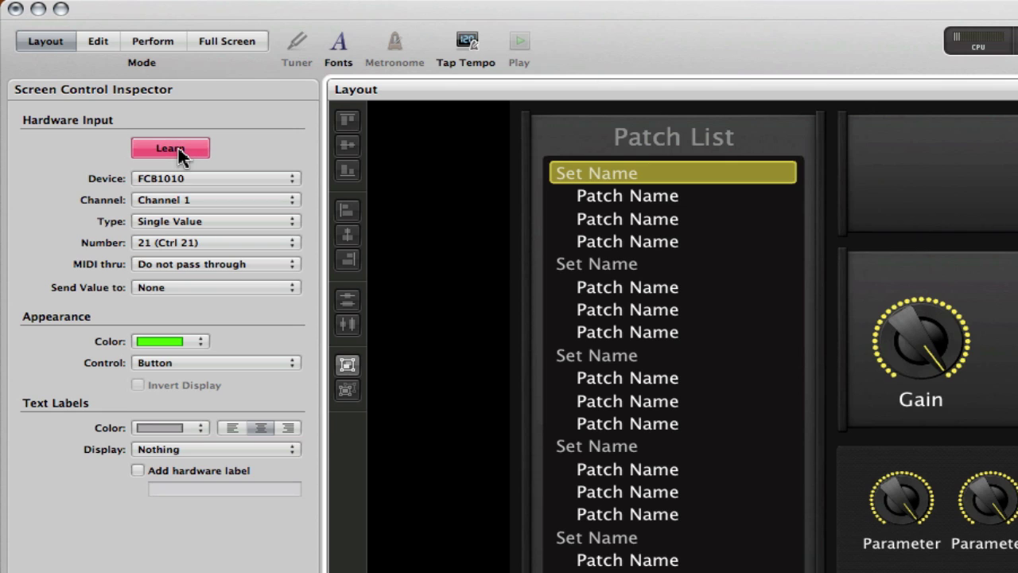
{"action": "left_click", "coordinate": [178, 146]}
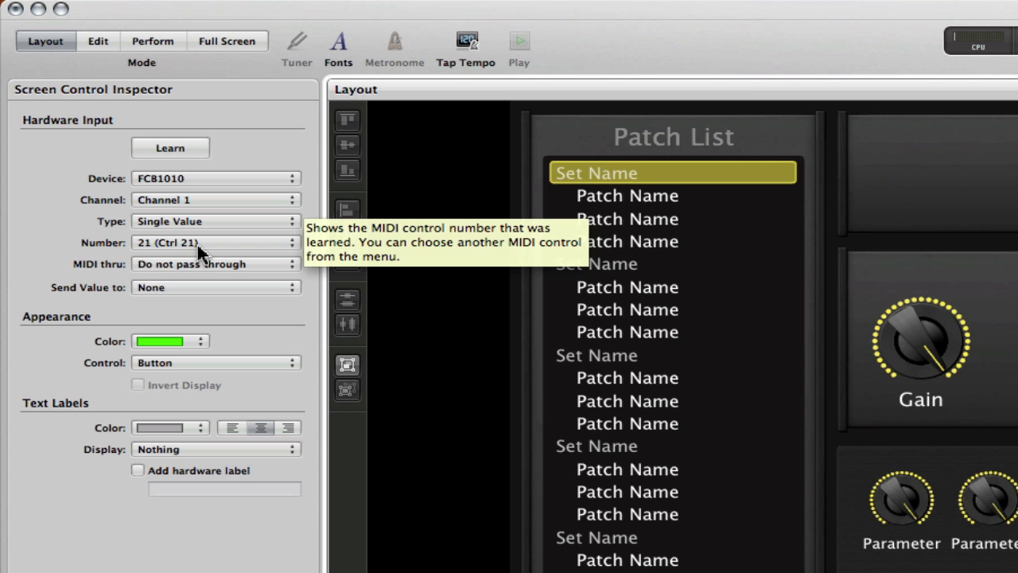
Step: Return to Edit mode and tap the concert tempo up to 148.67 with the footswitch
{"action": "left_click", "coordinate": [99, 43]}
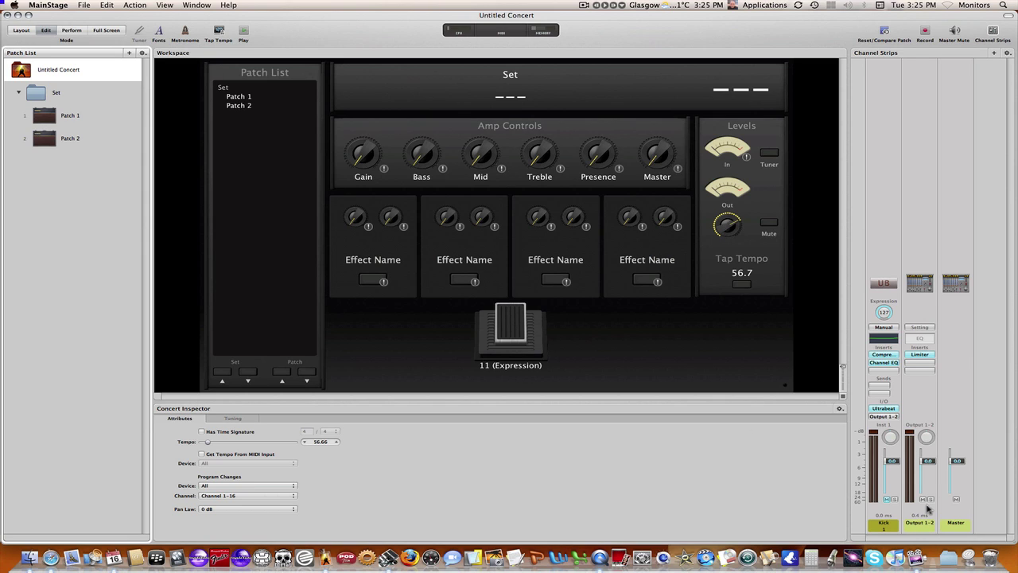
{"action": "left_click", "coordinate": [874, 498]}
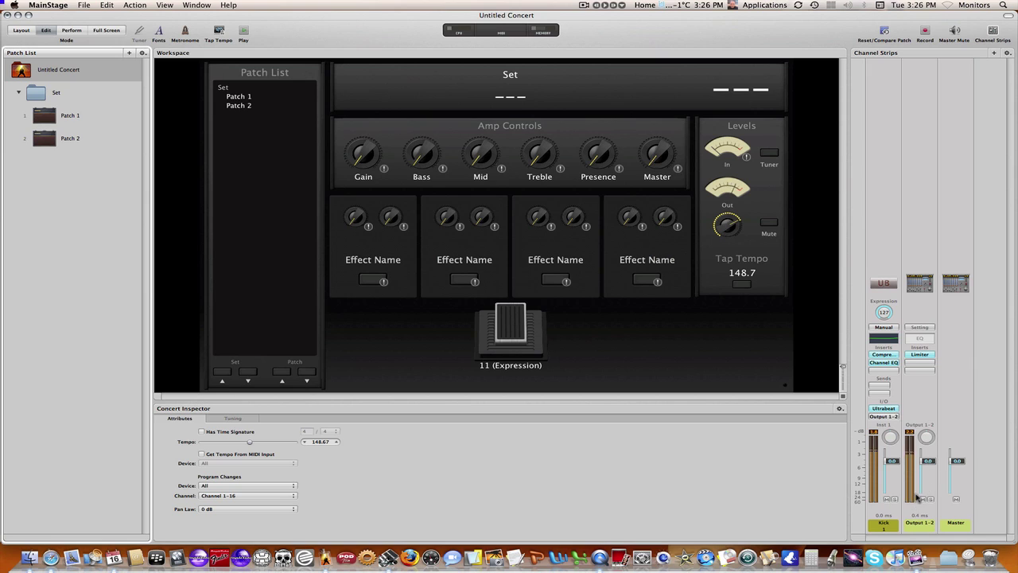
Step: Mute the Kick channel strip so its meters go silent
{"action": "left_click", "coordinate": [888, 499]}
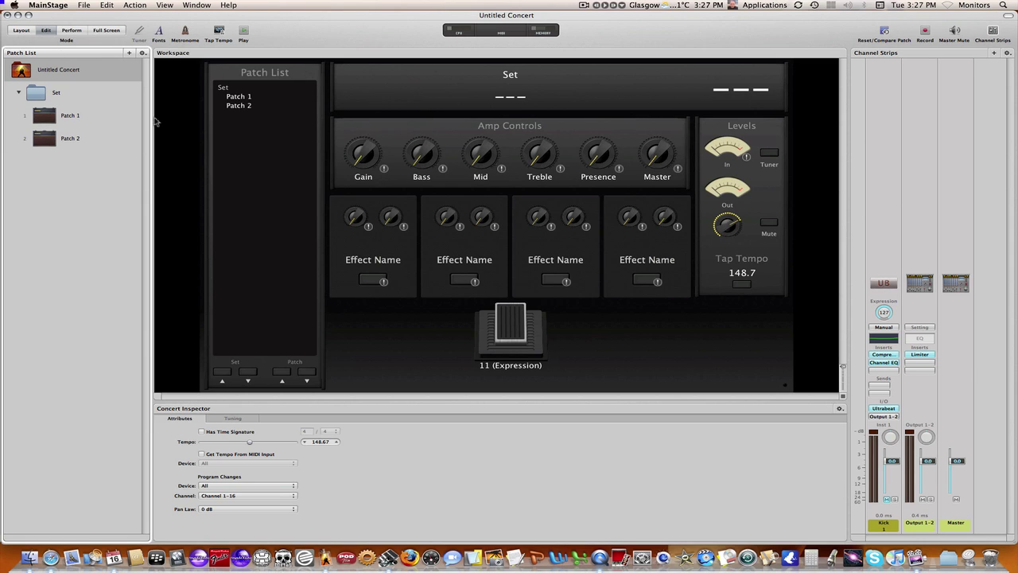
Step: Select the Tap Tempo screen control to show its Tap Tempo action mapping (990.0/5.0)
{"action": "left_click", "coordinate": [742, 284]}
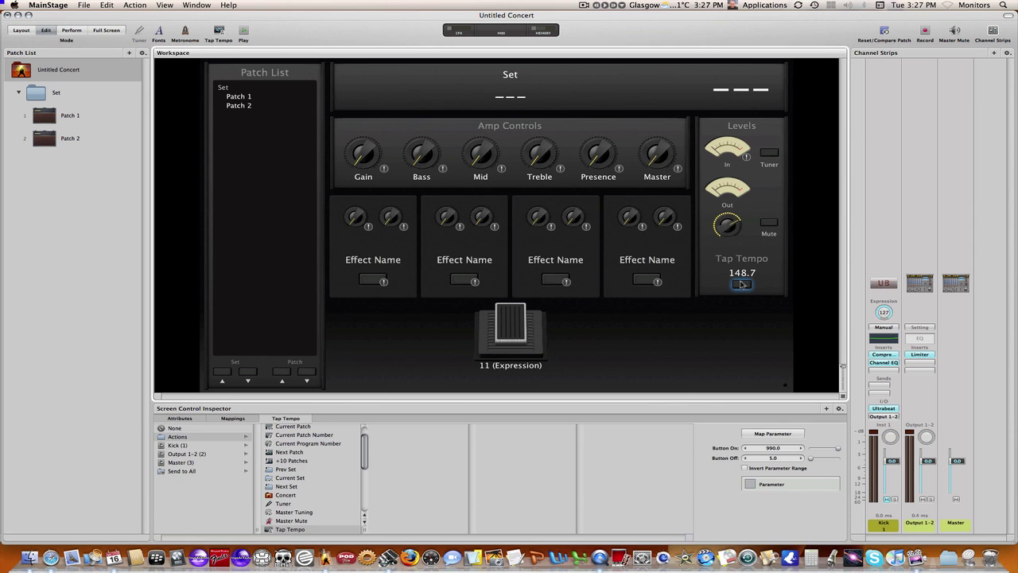